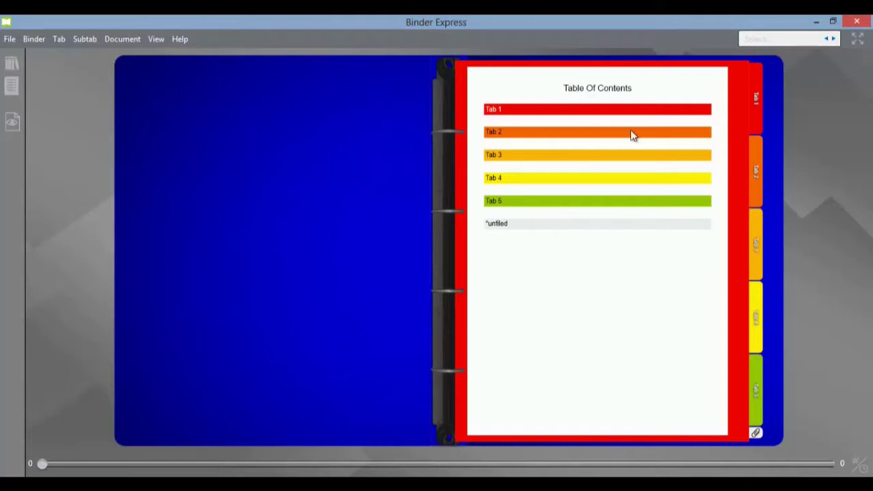
- Add the document Invoice001_2012.pdf from the Binder Documents folder to Tab 1 and close the binder
click(756, 101)
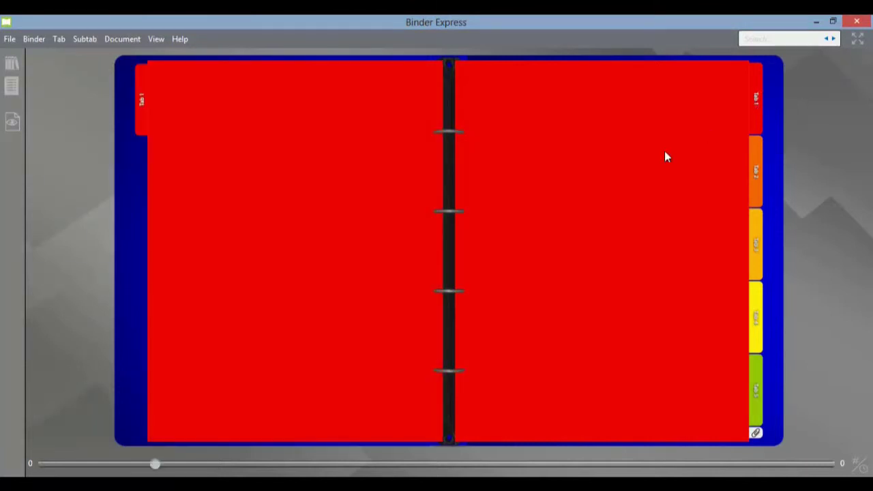
right_click(502, 240)
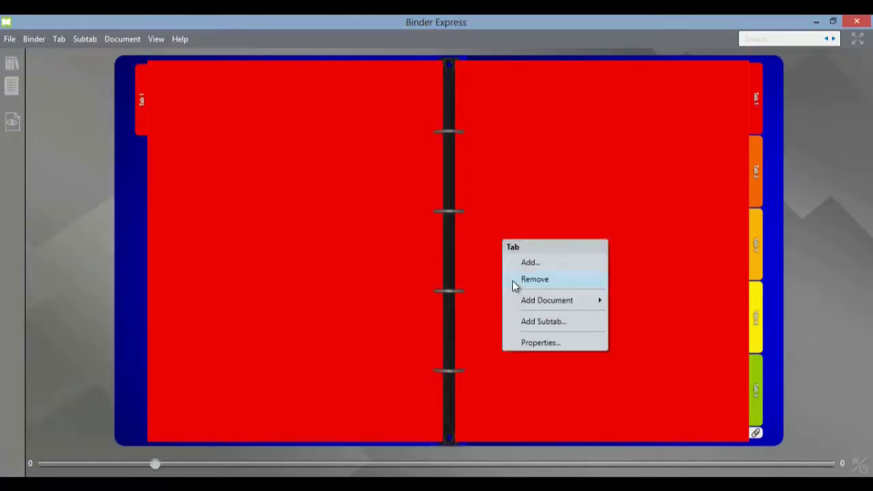
mouse_move(523, 300)
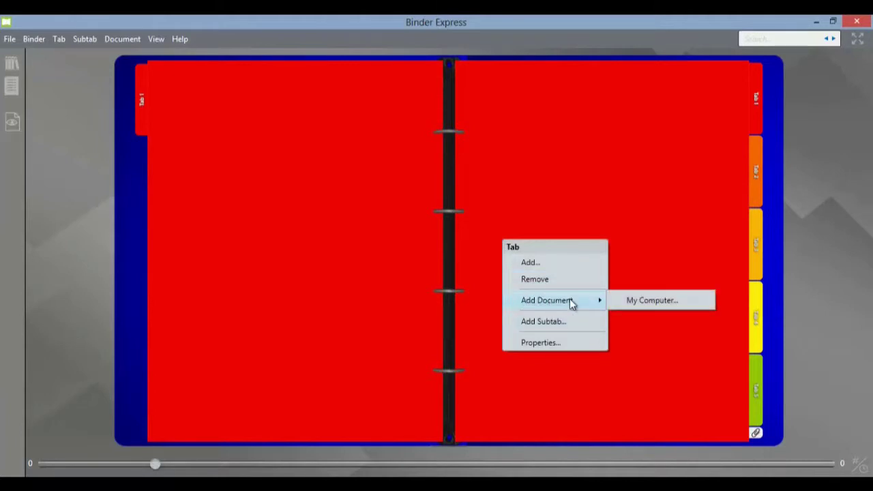
click(631, 297)
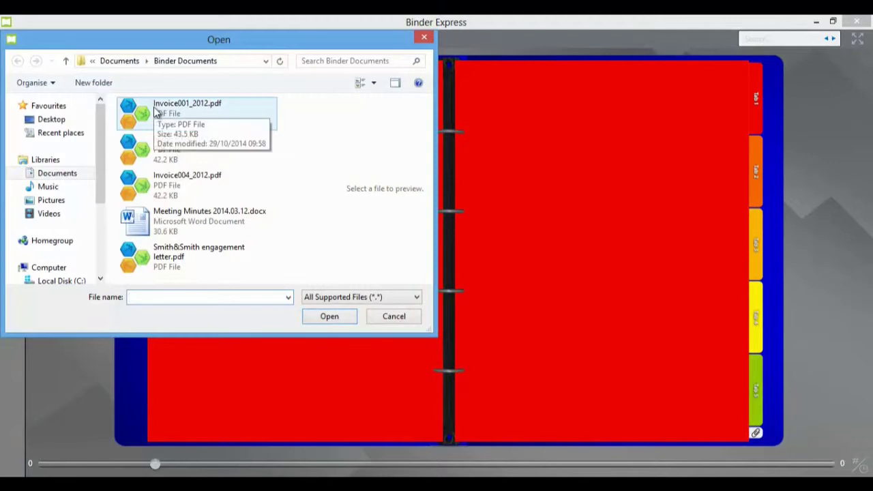
double_click(156, 111)
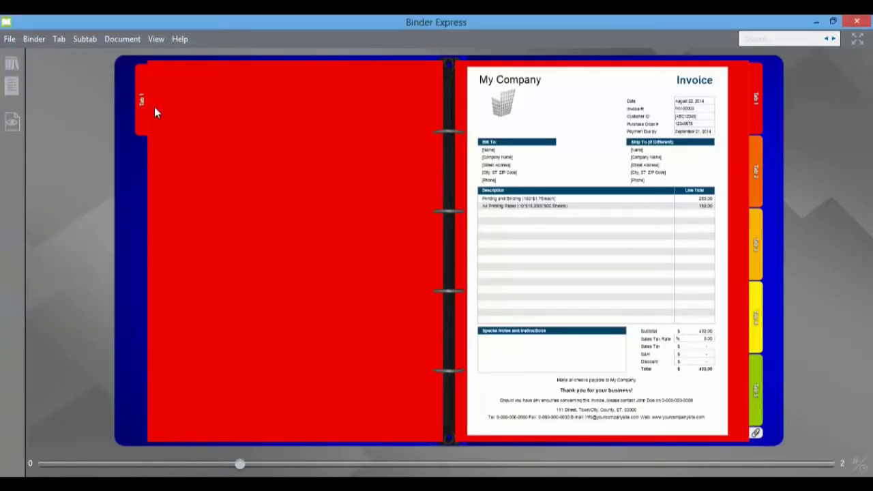
click(123, 188)
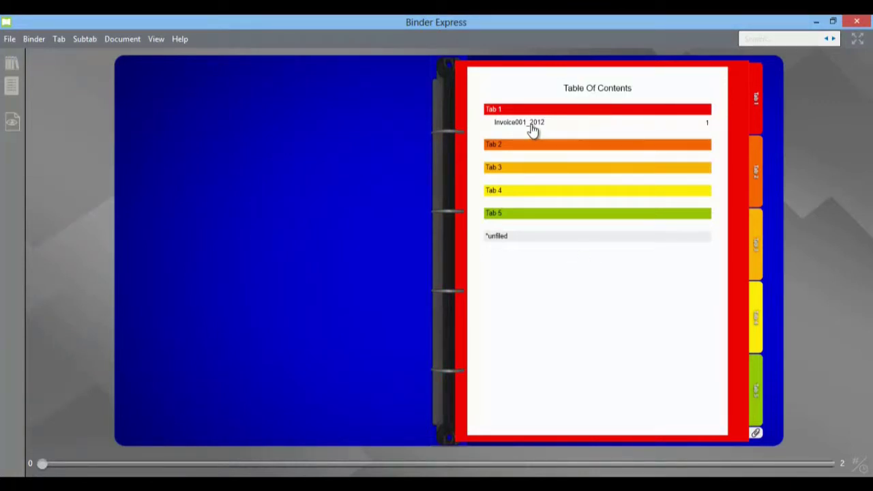
click(366, 212)
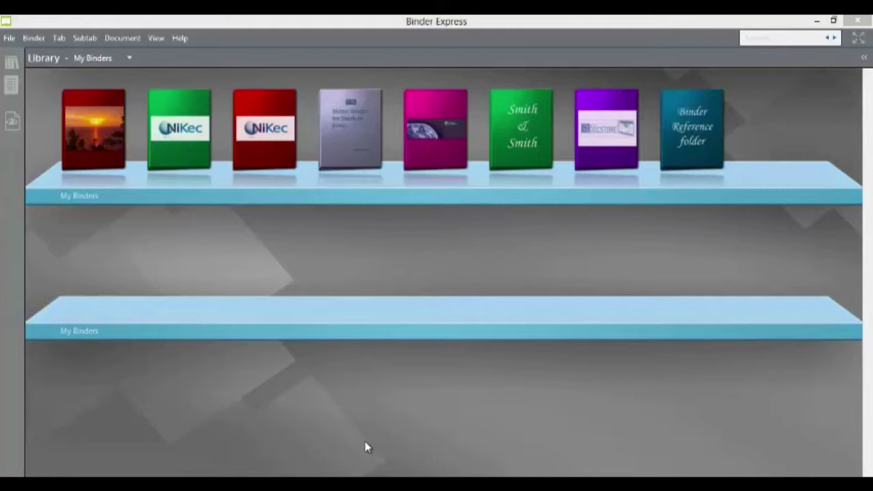
- Create a new binder from the Binder Content folder in My Documents
click(8, 39)
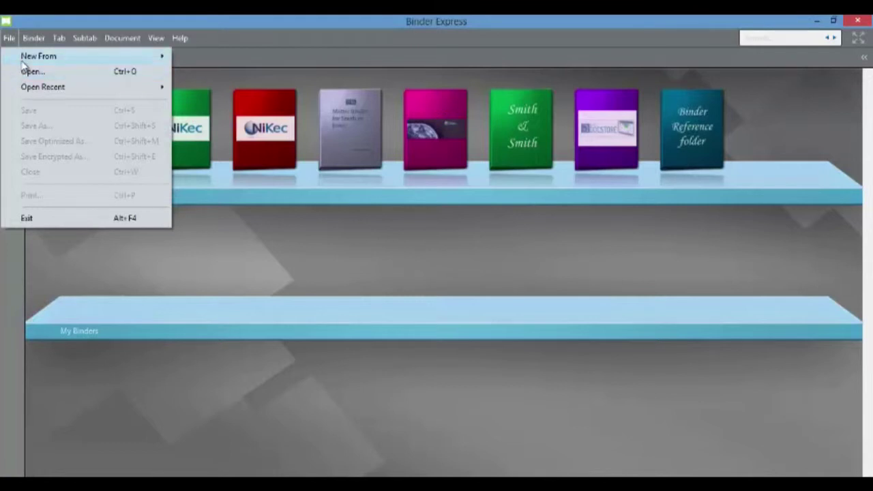
mouse_move(26, 58)
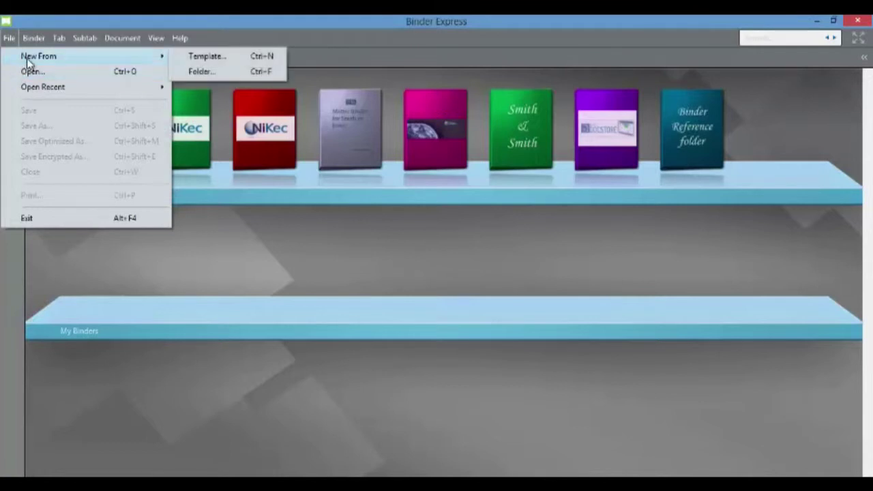
click(198, 72)
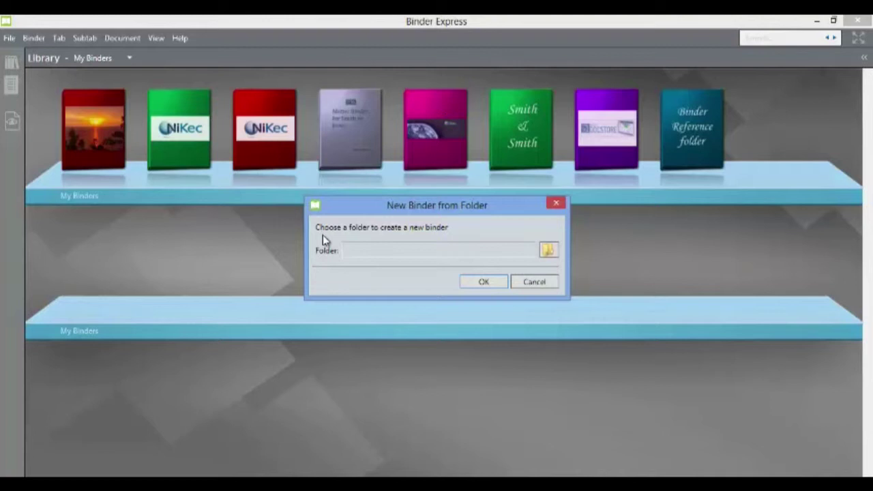
click(547, 249)
scroll(417, 227, up, 2)
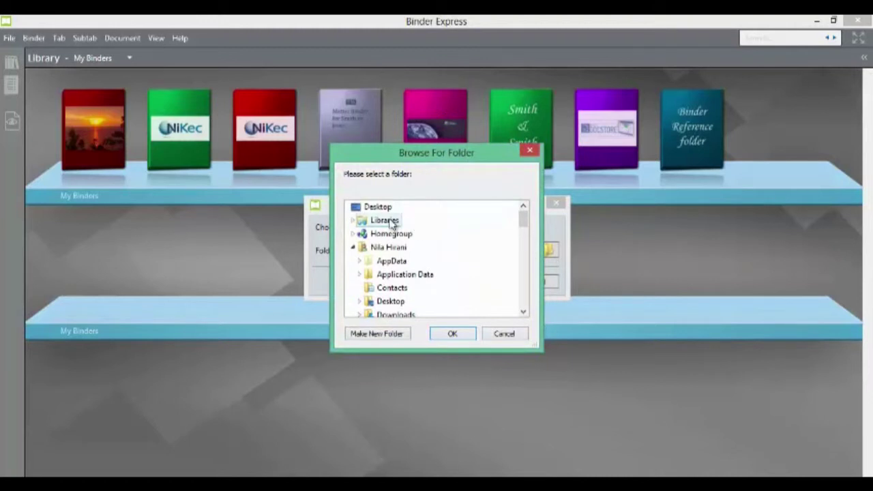
double_click(384, 220)
click(395, 234)
click(399, 247)
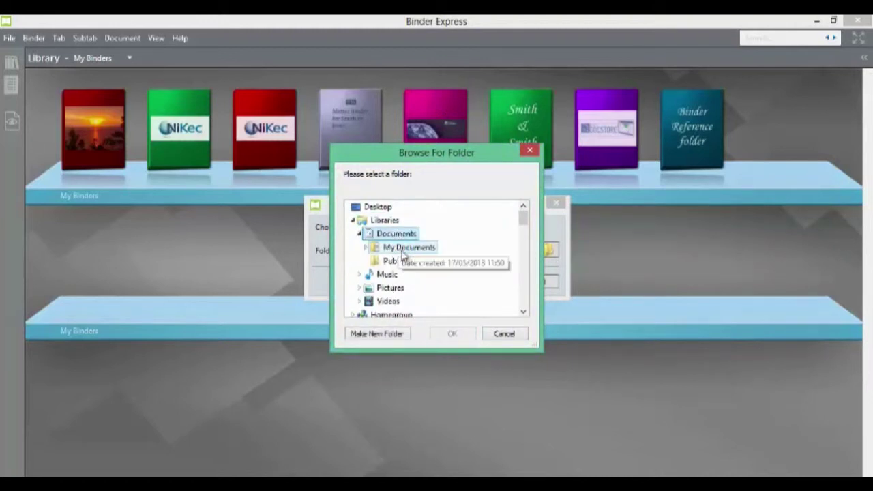
double_click(392, 247)
click(417, 261)
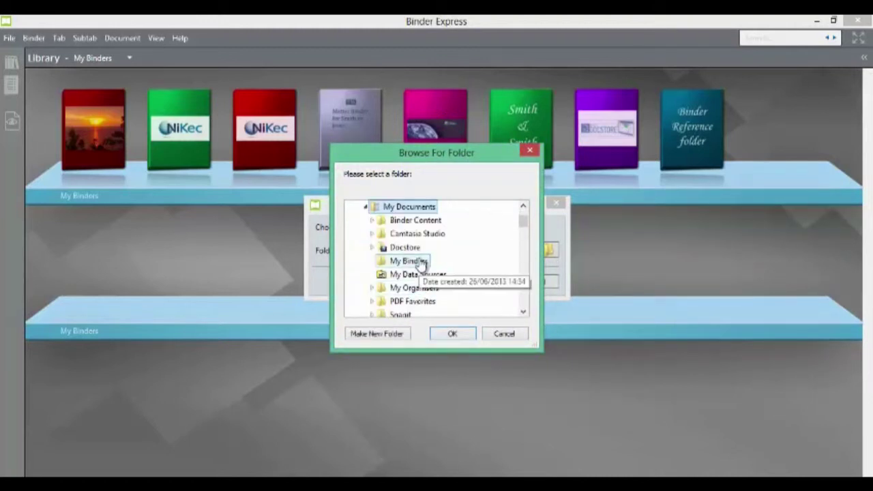
double_click(416, 220)
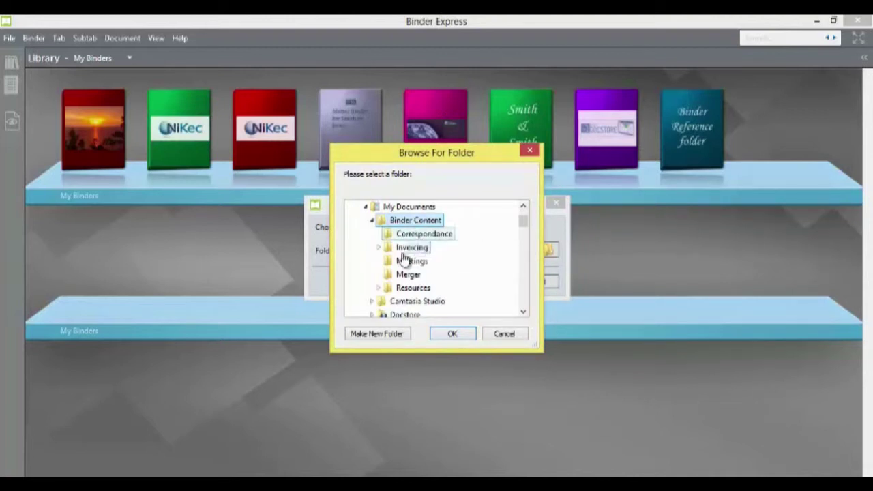
click(457, 335)
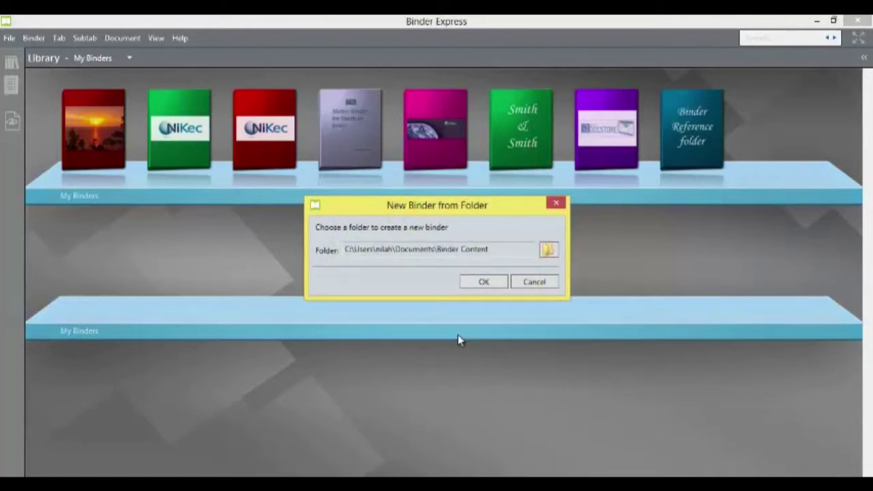
click(483, 282)
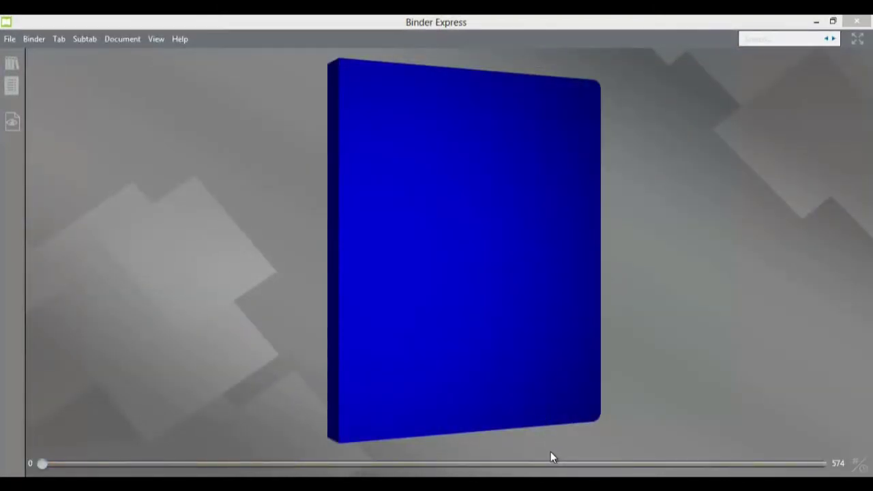
- Open the new binder, go to Invoice001_2012 through the table of contents, and turn its page
click(557, 394)
click(559, 394)
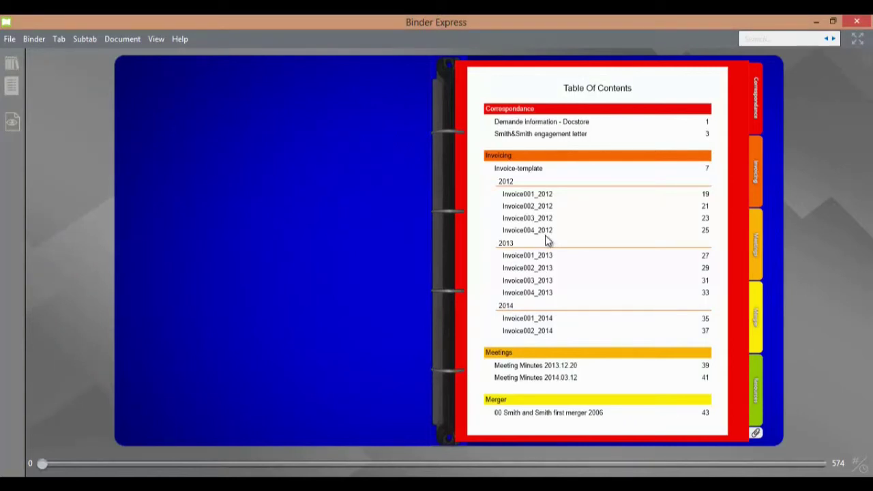
click(543, 197)
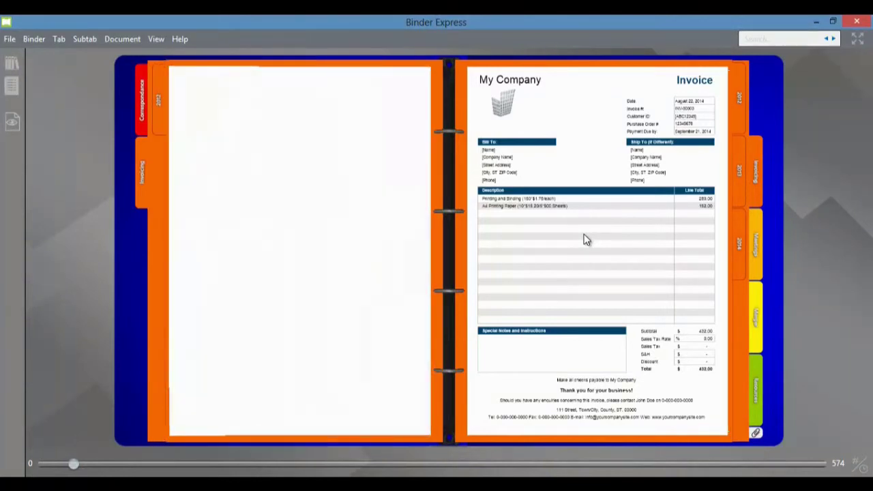
click(584, 239)
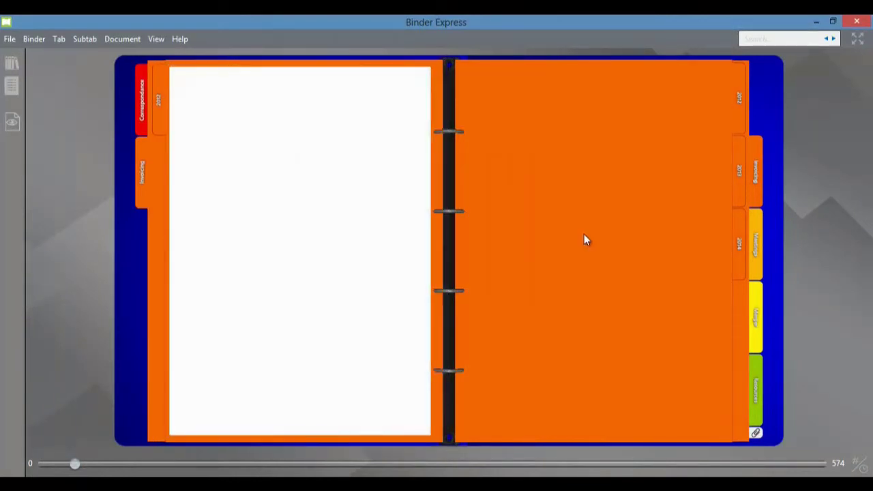
- View the Meetings and Resources tabs, followed by the 2013 and 2014 subtabs of Invoicing
click(753, 232)
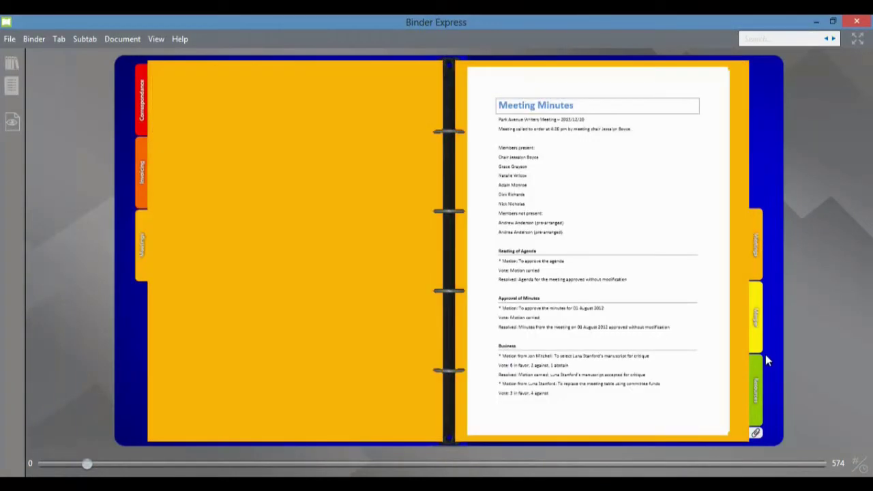
click(757, 393)
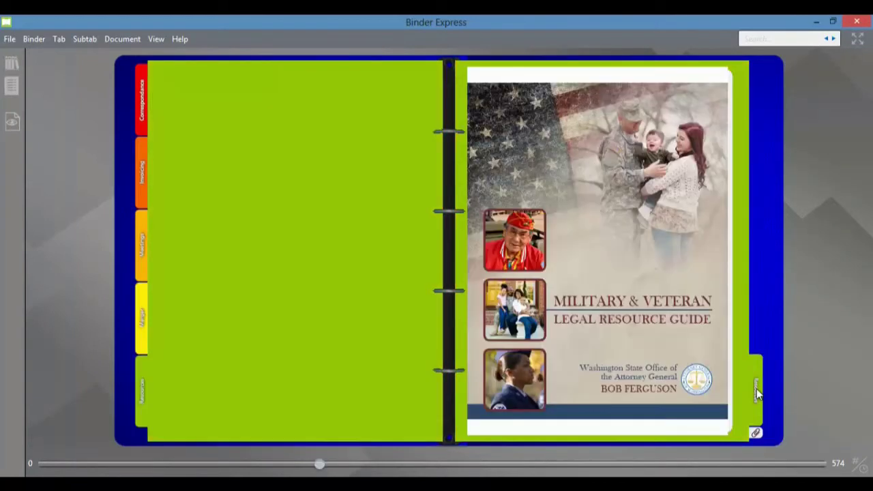
click(143, 175)
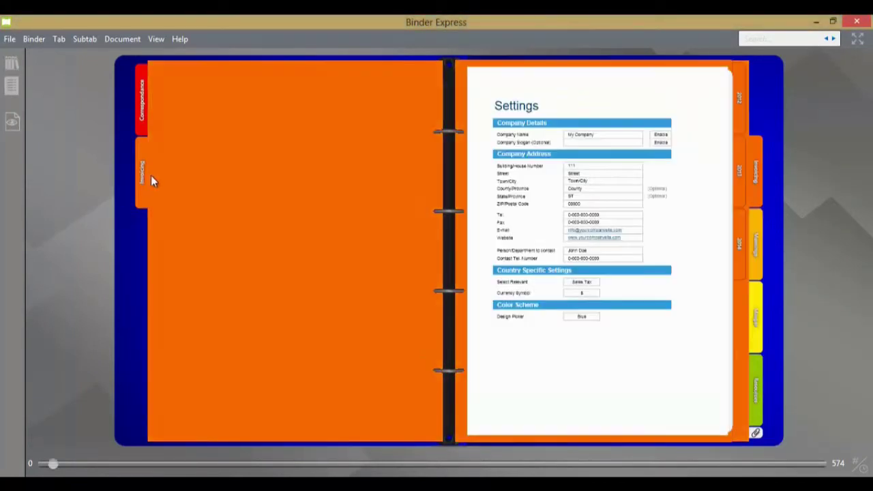
click(740, 163)
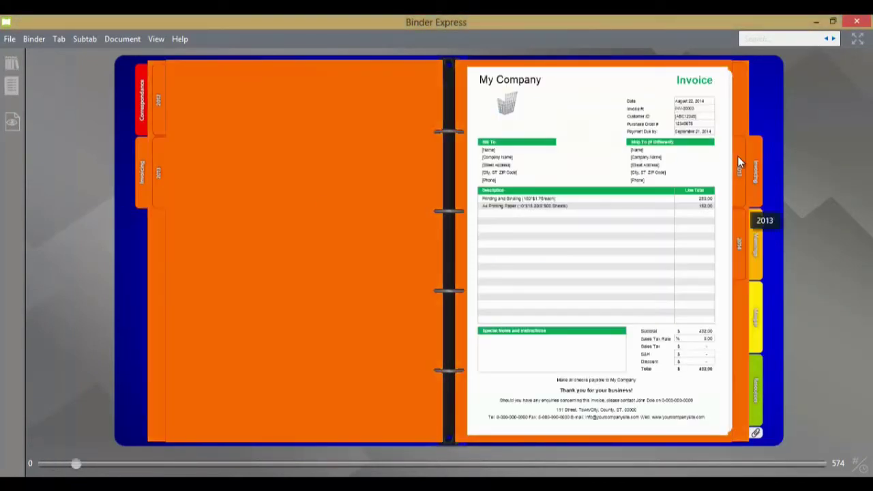
click(740, 242)
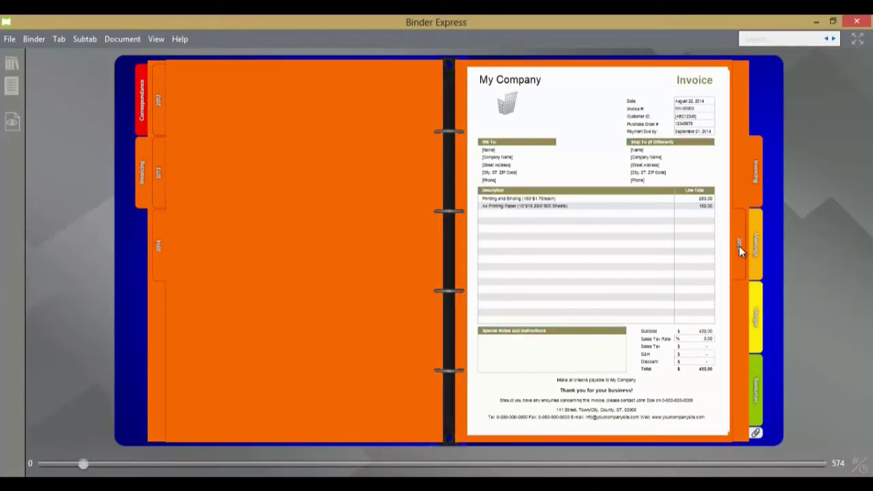
- Skip ahead to pages deeper in the Resources tab, and return to the front to close the binder
click(754, 405)
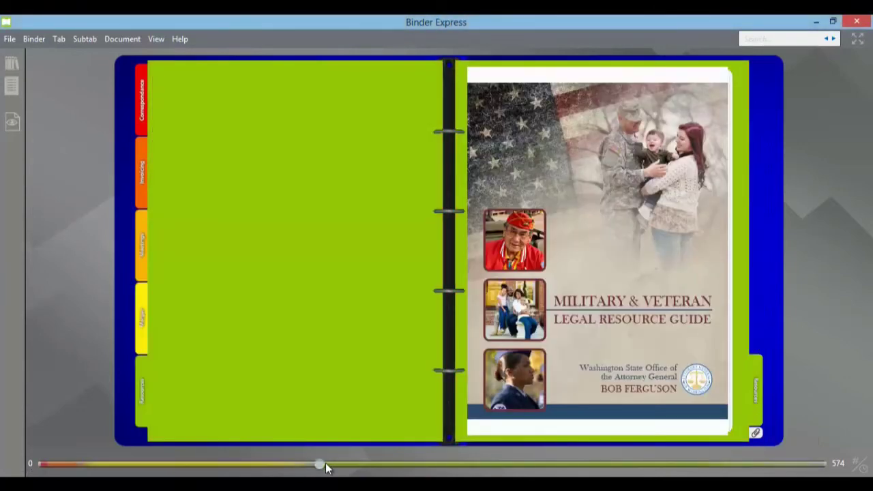
drag(341, 464, 423, 465)
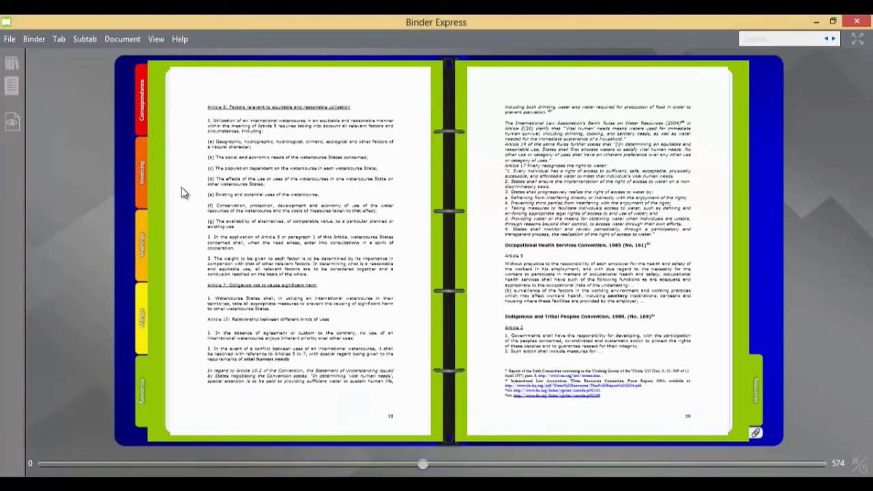
click(133, 179)
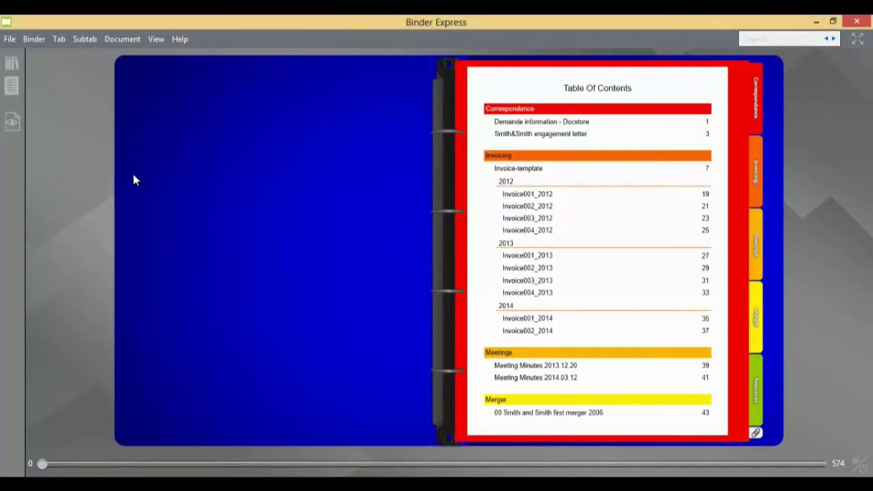
click(273, 212)
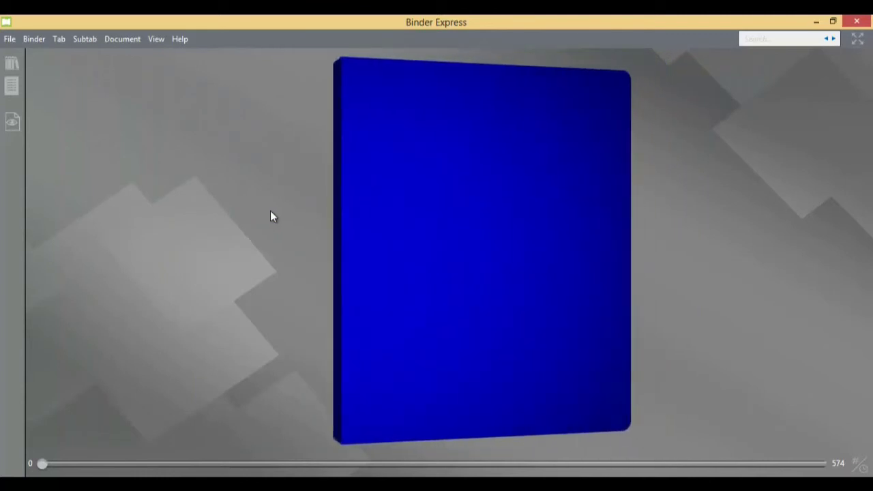